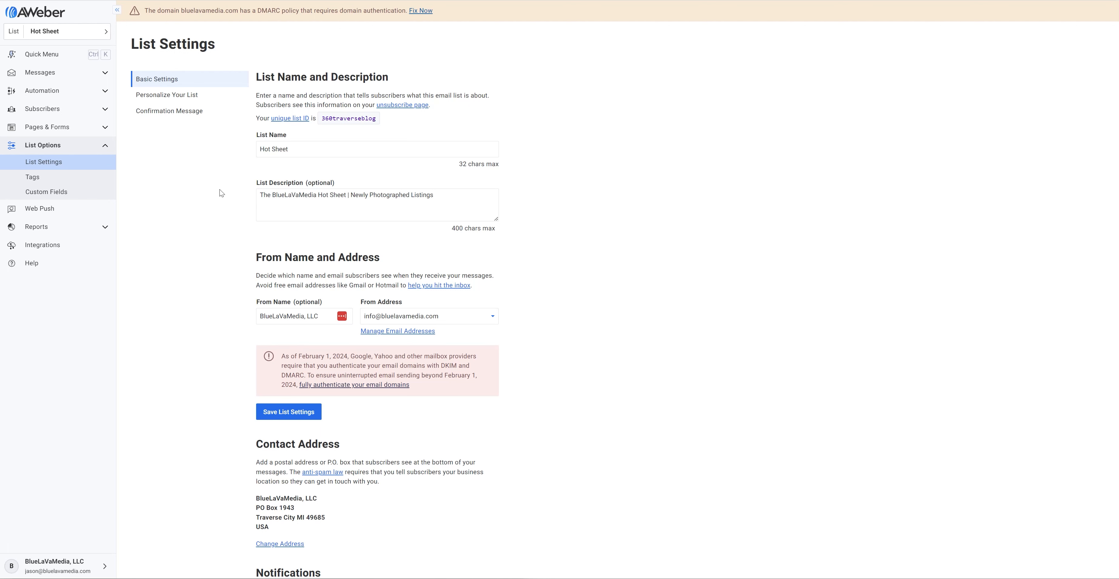
# Open the domain setup instructions for bluelavamedia.com from the list's email address management and copy the first CNAME record's value
pyautogui.click(42, 163)
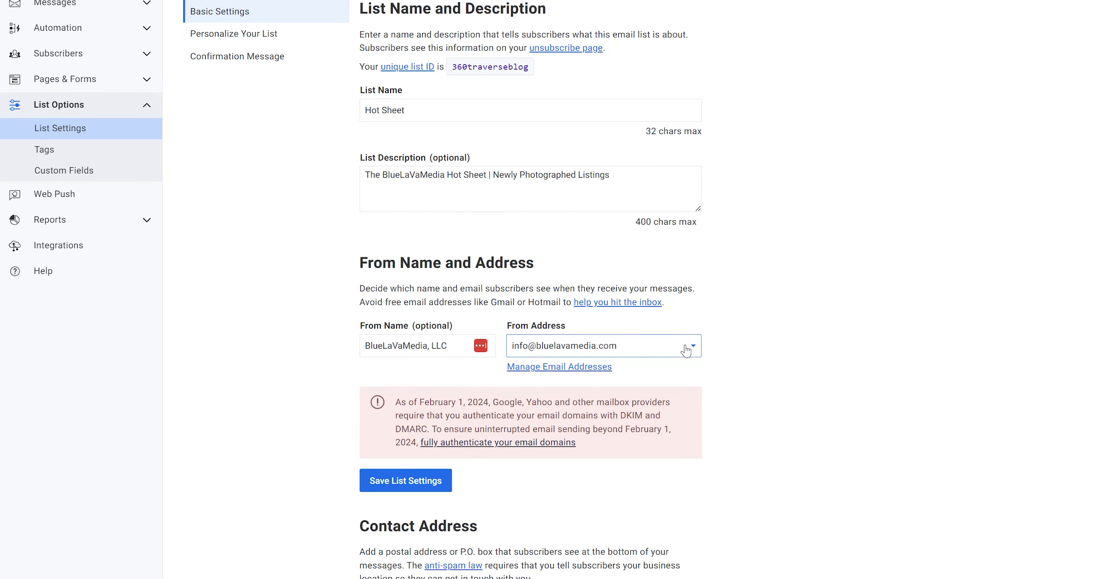
pyautogui.click(563, 369)
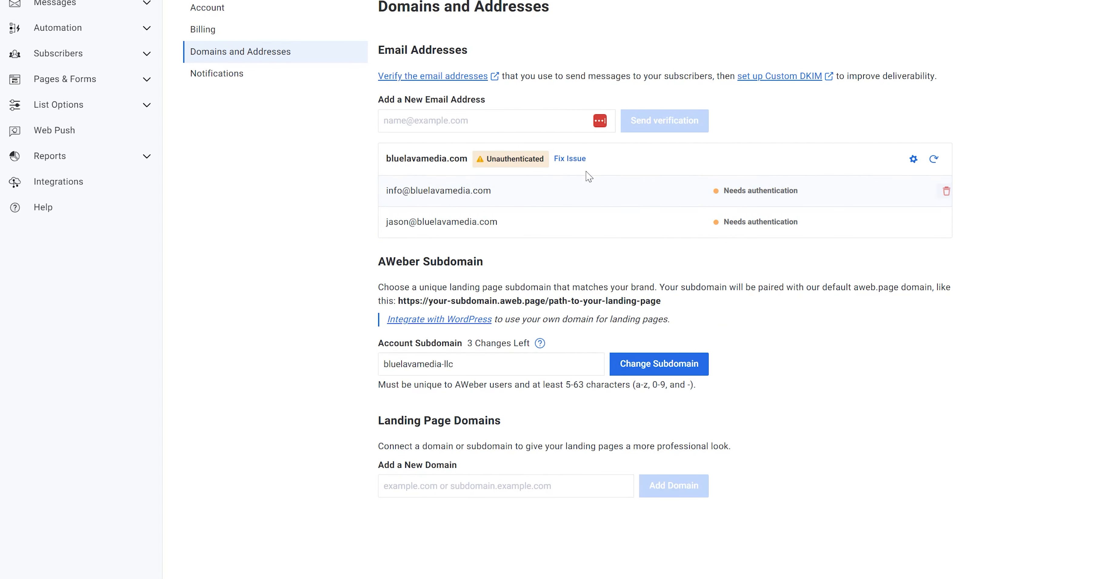
pyautogui.click(572, 159)
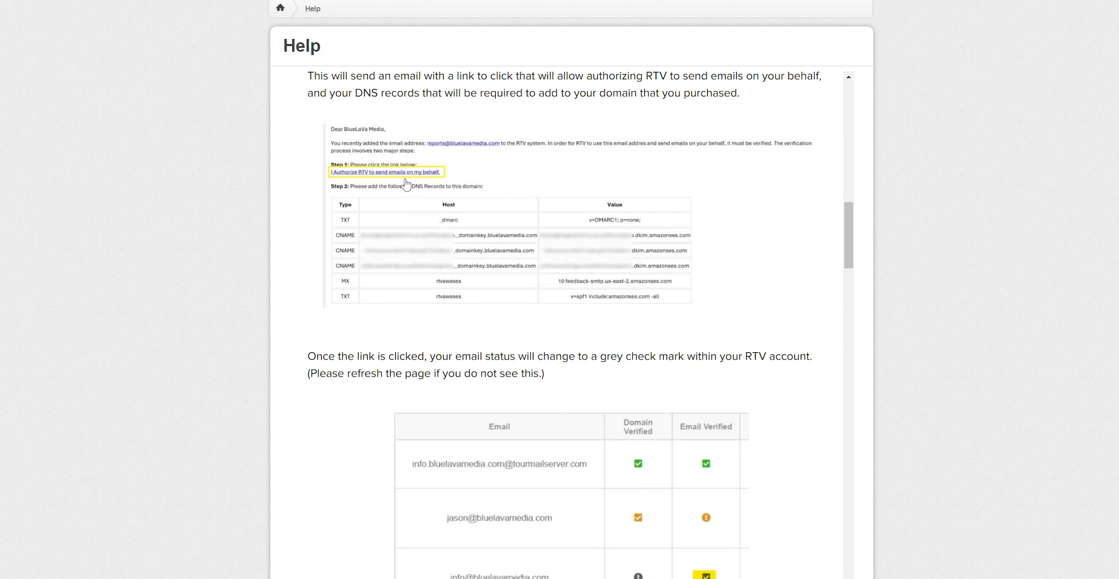
pyautogui.scroll(-2, 634, 351)
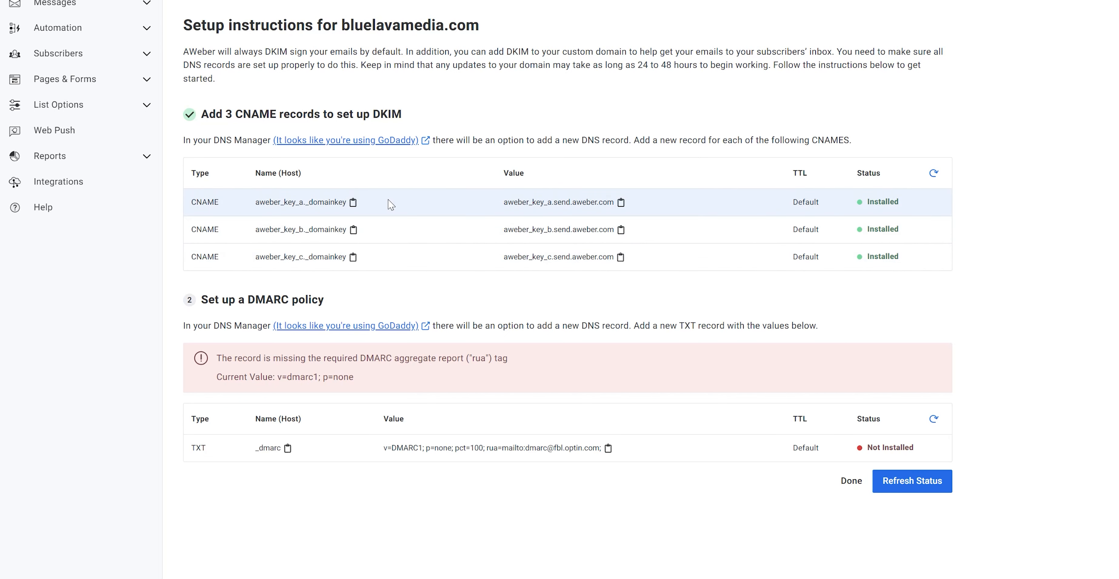
pyautogui.click(621, 202)
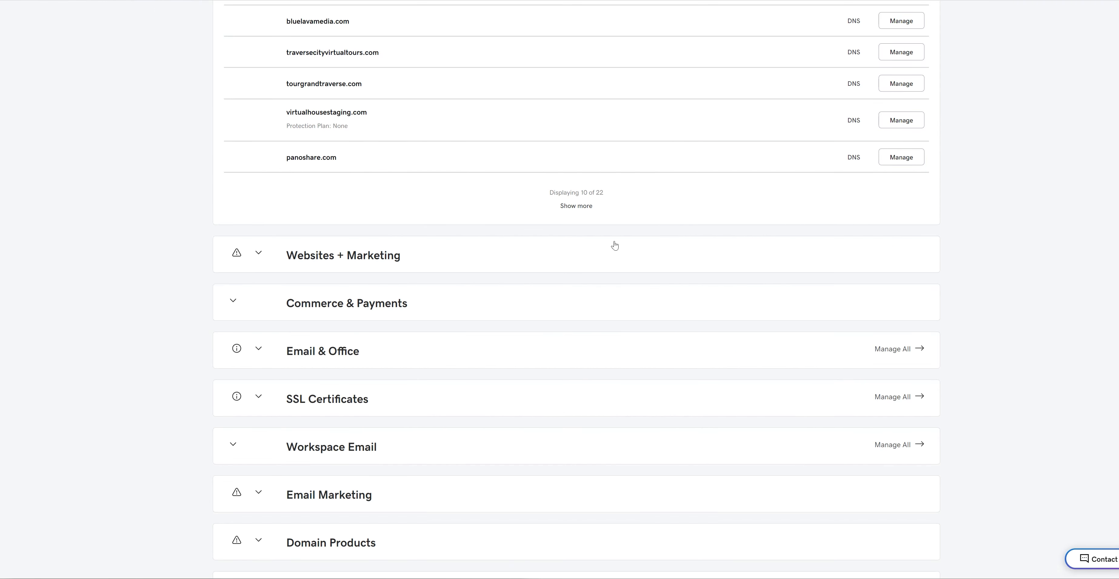
# Open the DNS records of bluelavamedia.com in GoDaddy and increase the number of records shown per page
pyautogui.click(853, 21)
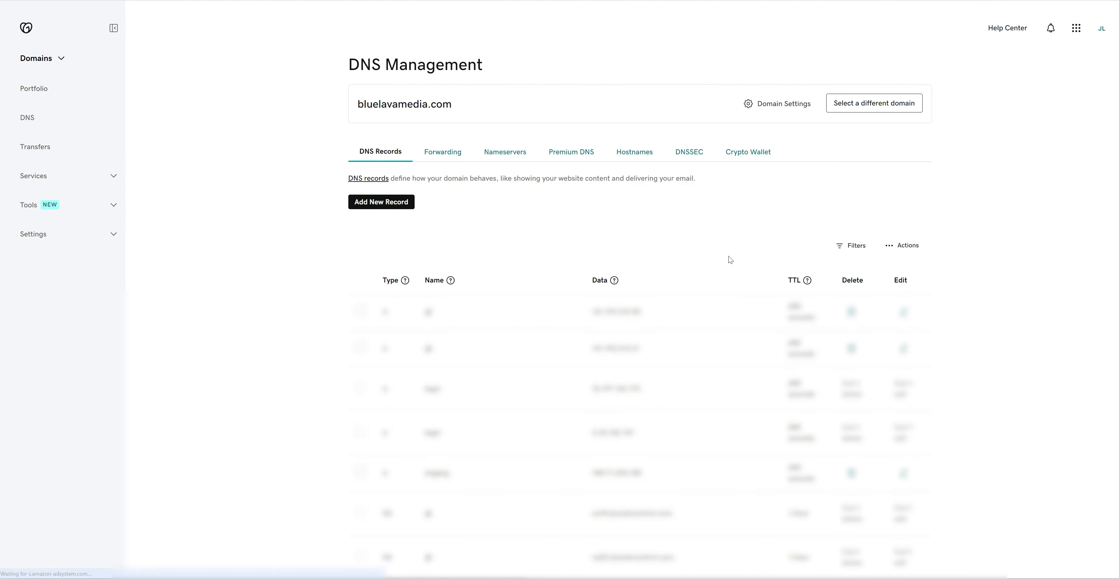
pyautogui.scroll(-5, 852, 229)
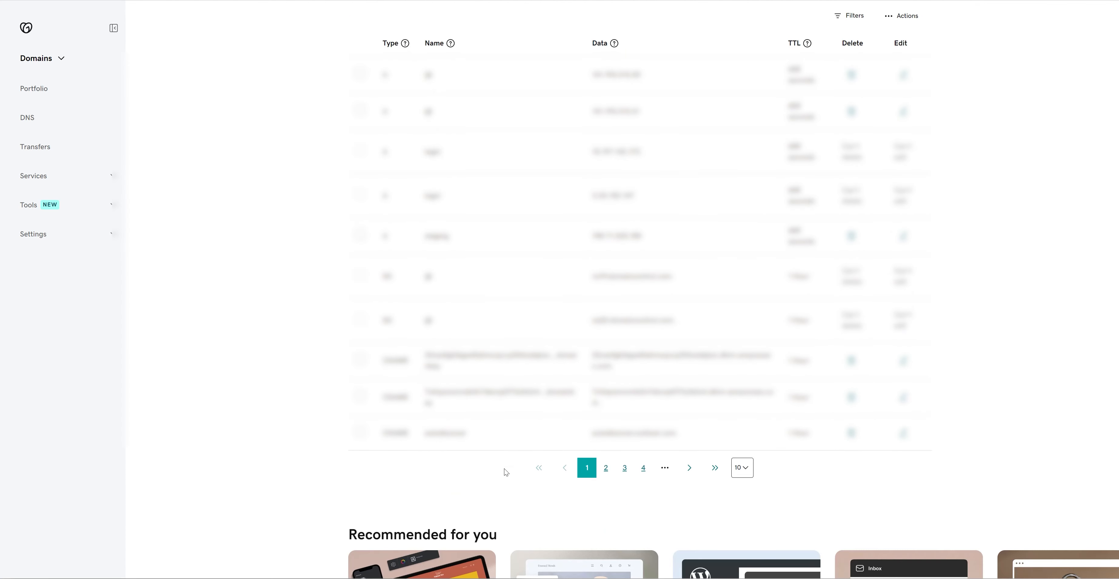
pyautogui.click(742, 467)
pyautogui.click(742, 526)
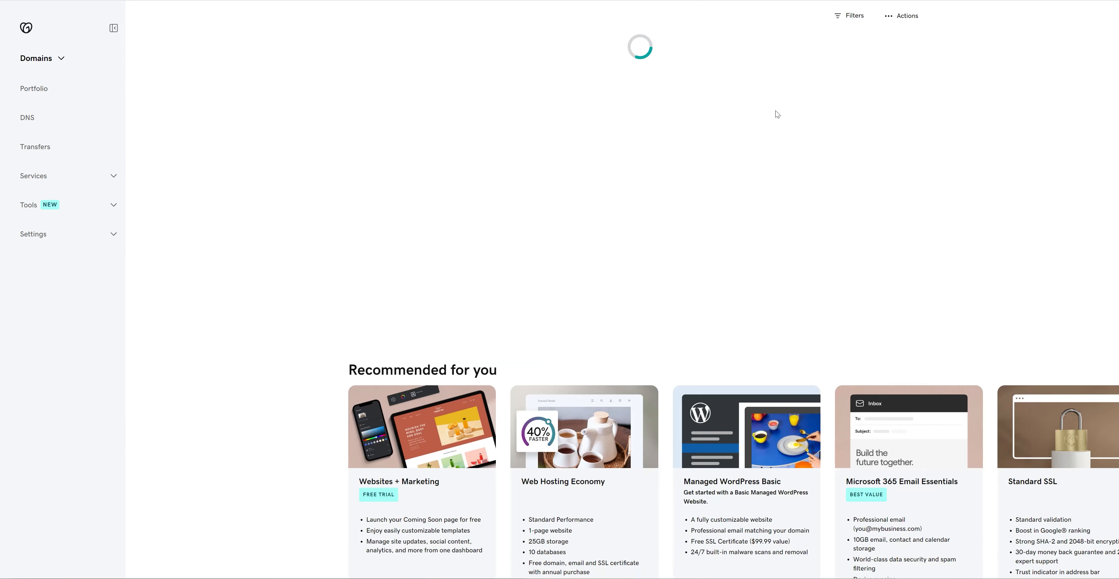
# Look through the DNS records and examine the three aweber_key CNAME entries
pyautogui.scroll(-10, 577, 300)
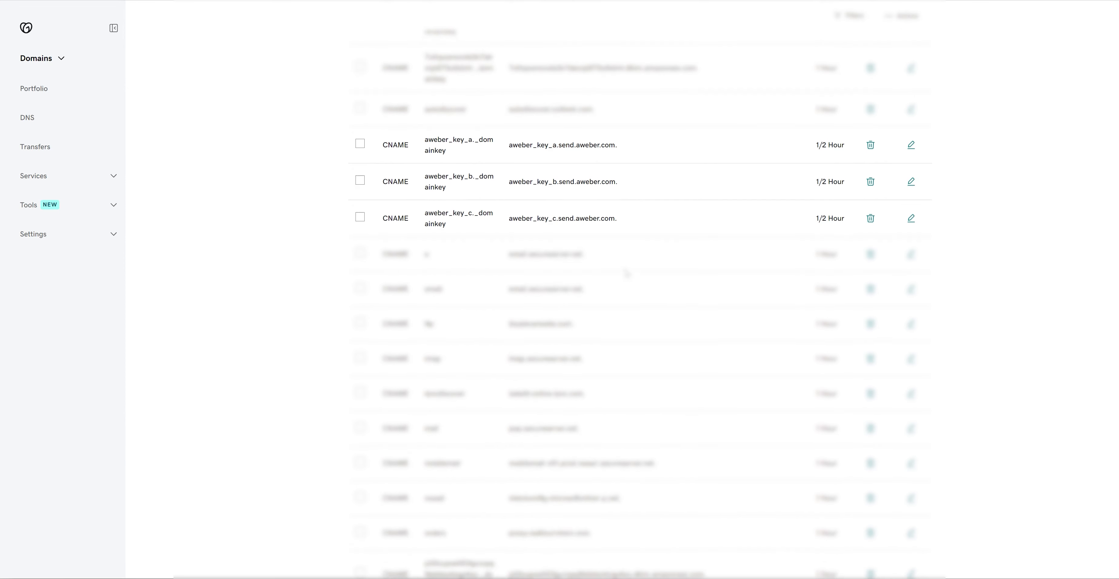
pyautogui.scroll(-9, 635, 292)
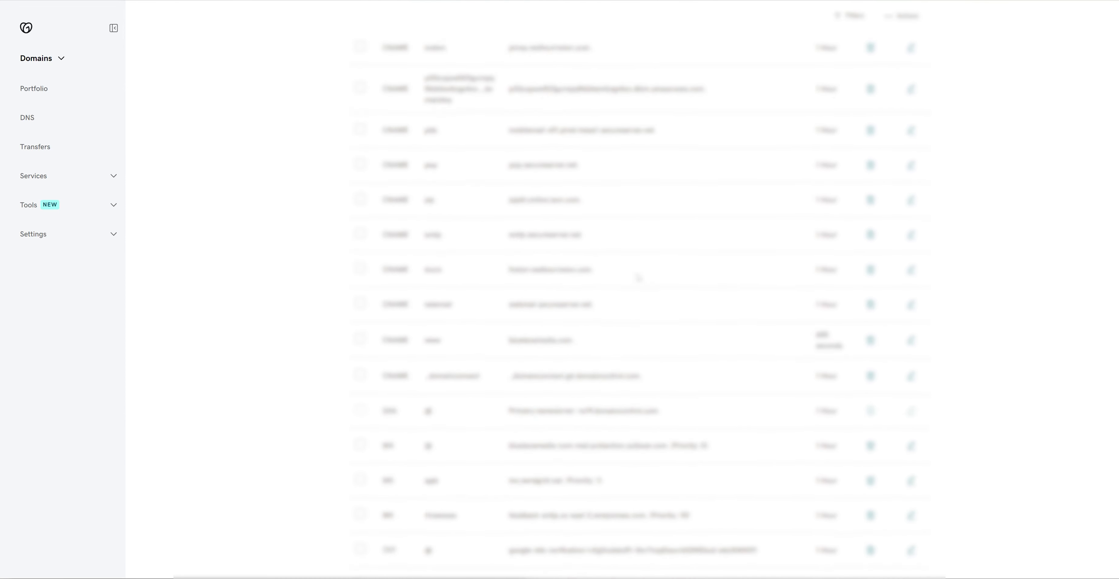
pyautogui.scroll(-7, 637, 277)
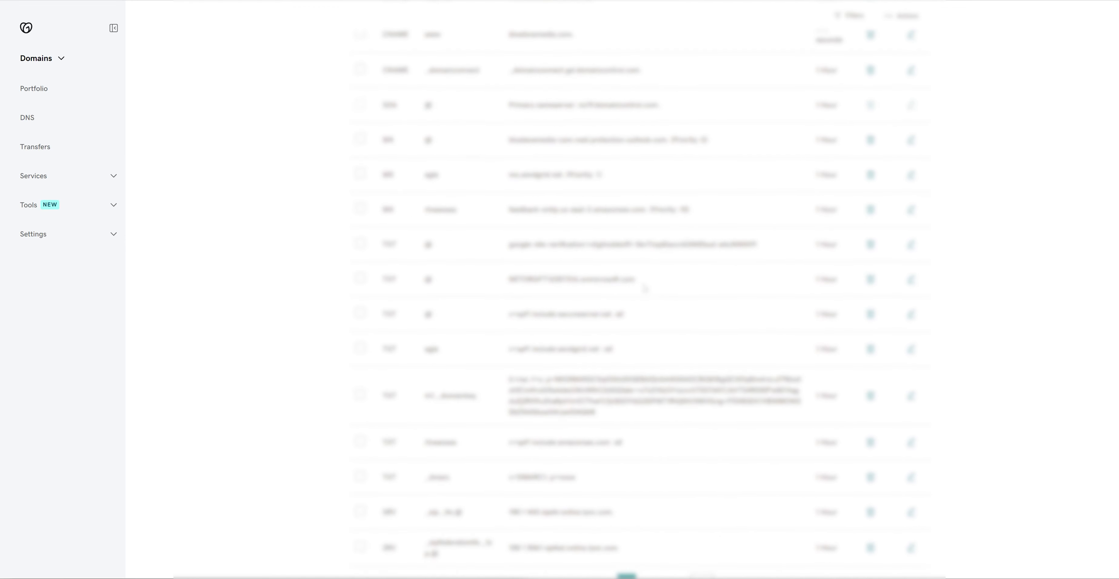
pyautogui.scroll(8, 660, 280)
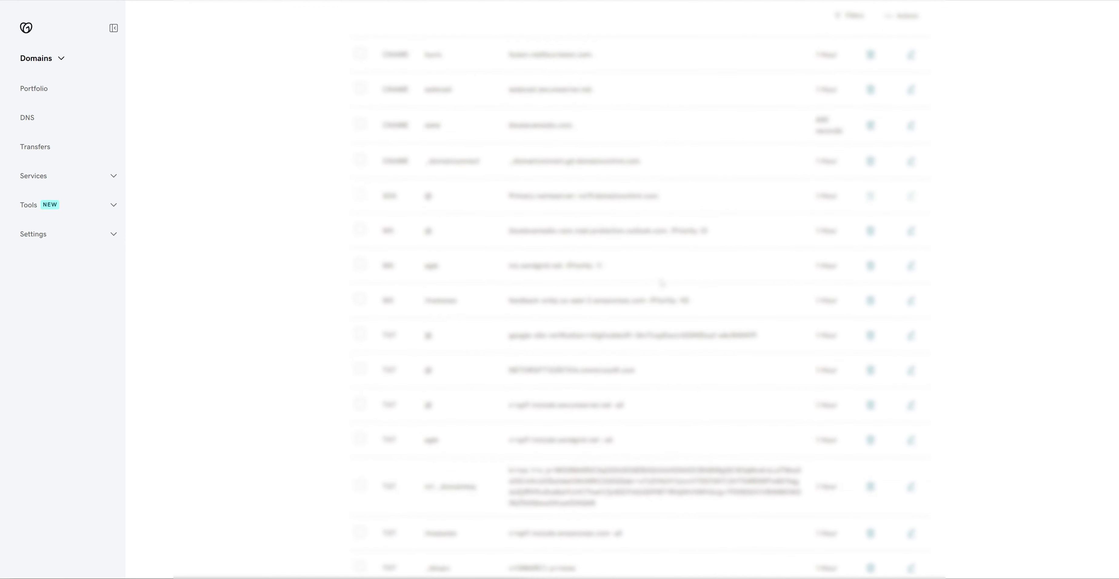
pyautogui.scroll(10, 669, 289)
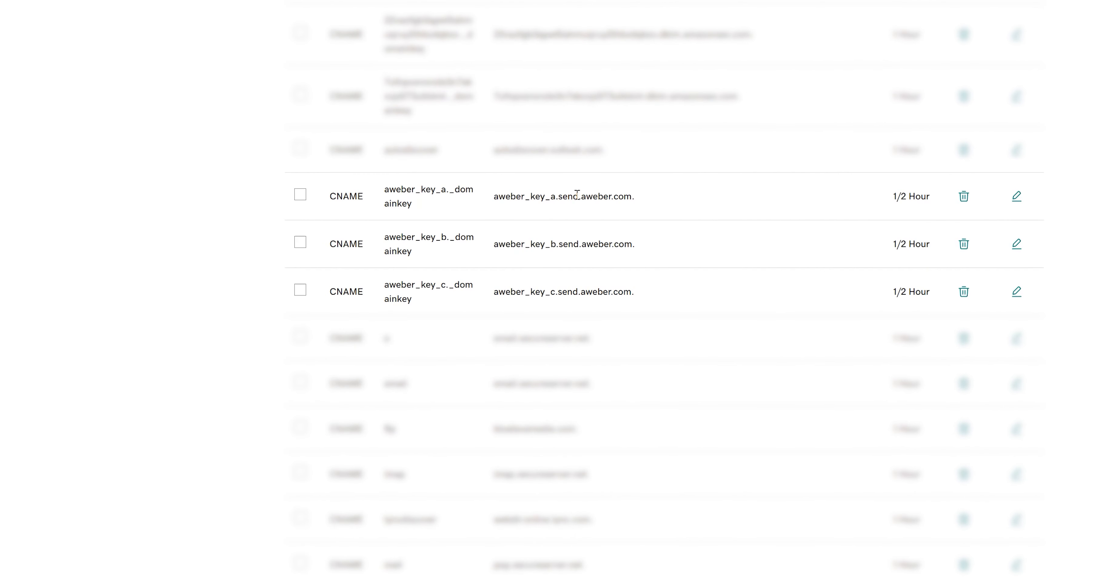
pyautogui.doubleClick(338, 196)
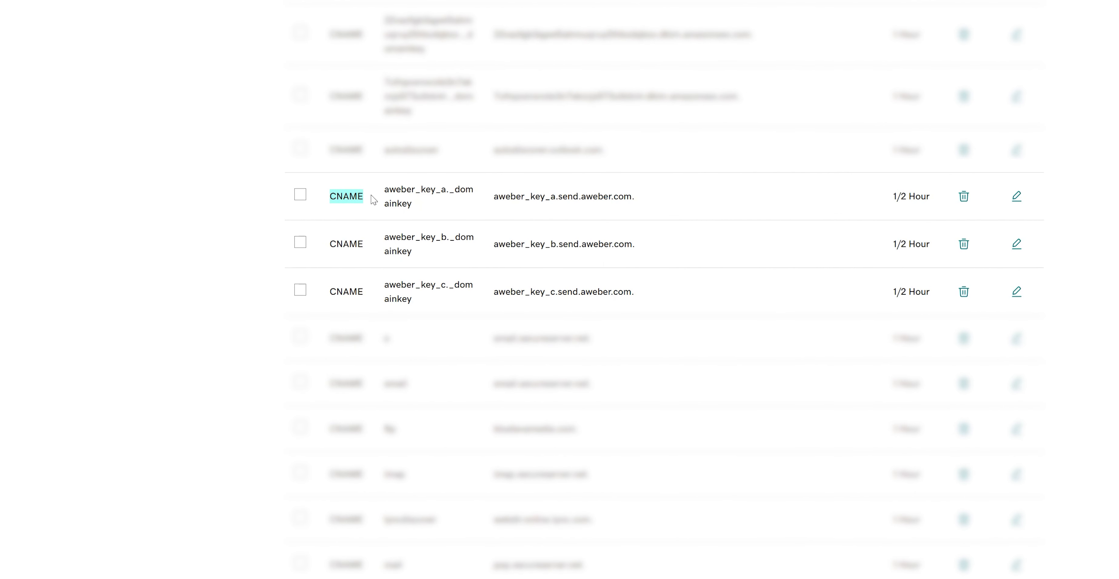
pyautogui.doubleClick(342, 242)
pyautogui.doubleClick(335, 290)
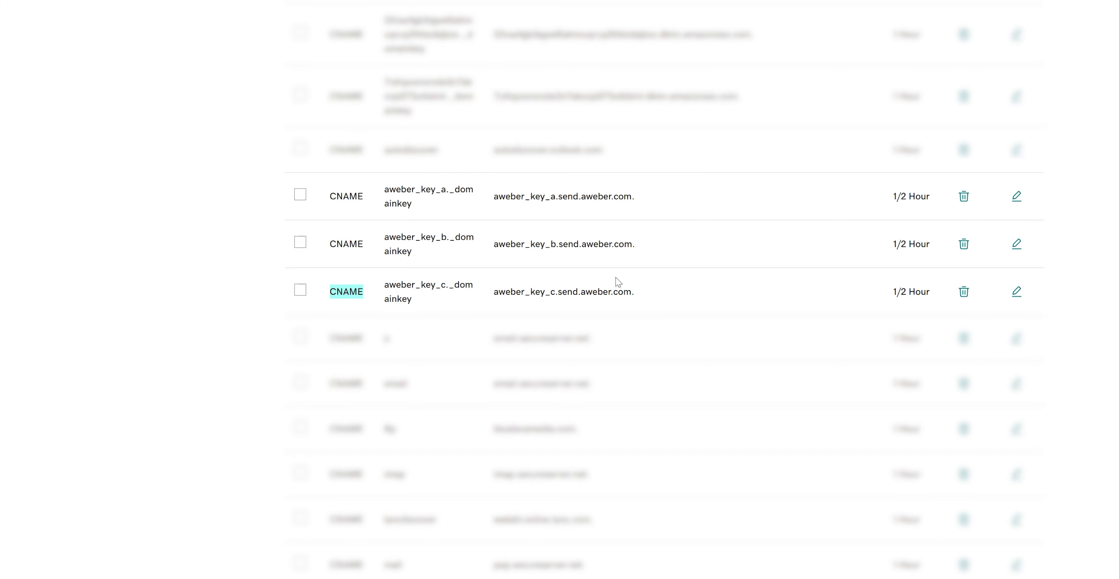
# Start a new CNAME record for bluelavamedia.com and copy the aweber_key_a._domainkey host name from AWeber's setup instructions
pyautogui.scroll(10, 664, 284)
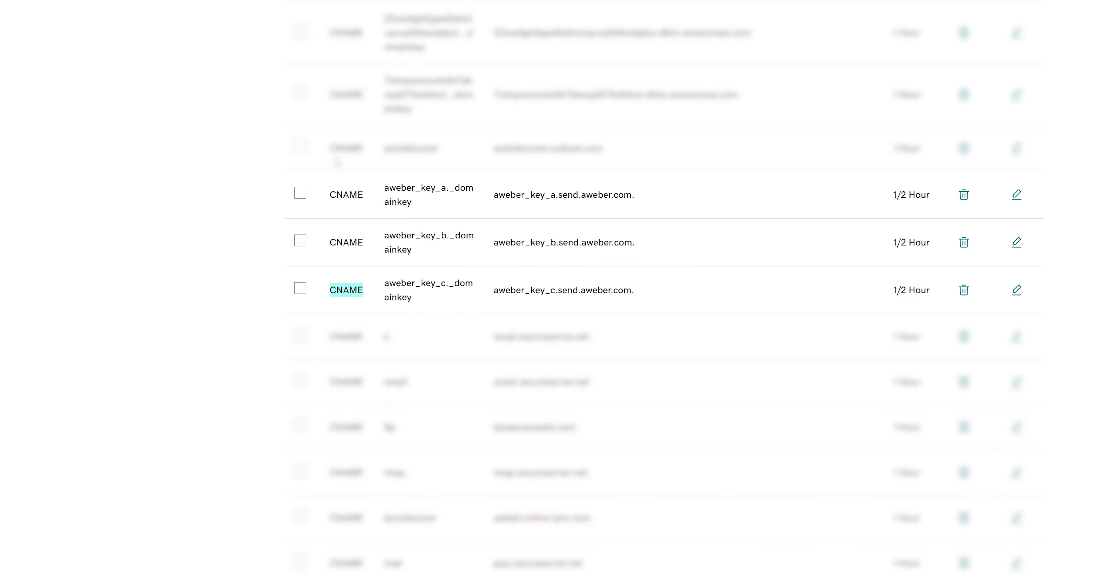
pyautogui.scroll(10, 437, 205)
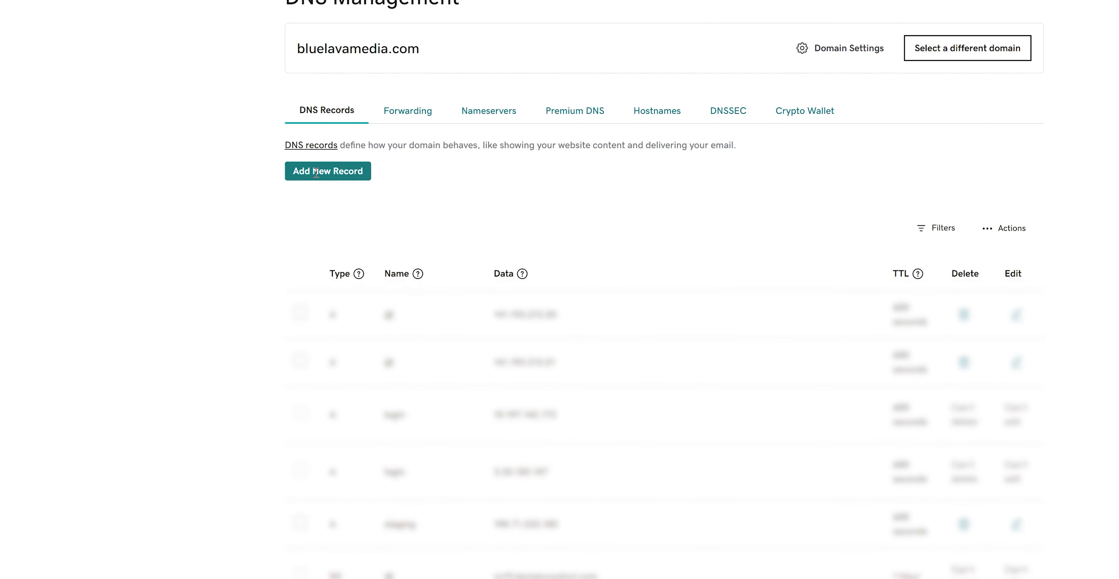
pyautogui.click(316, 172)
pyautogui.click(396, 251)
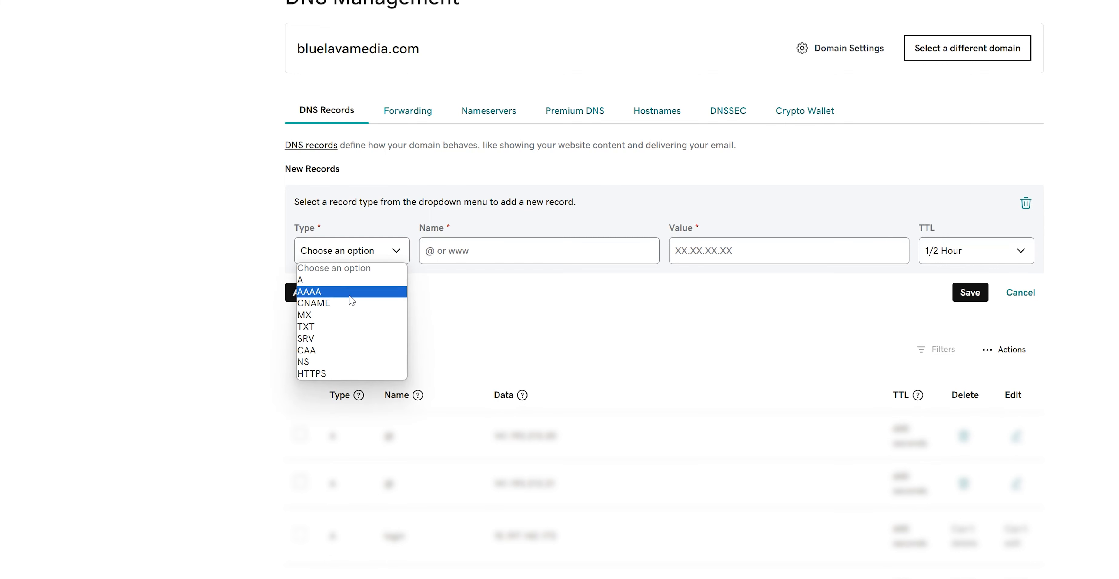
pyautogui.click(333, 306)
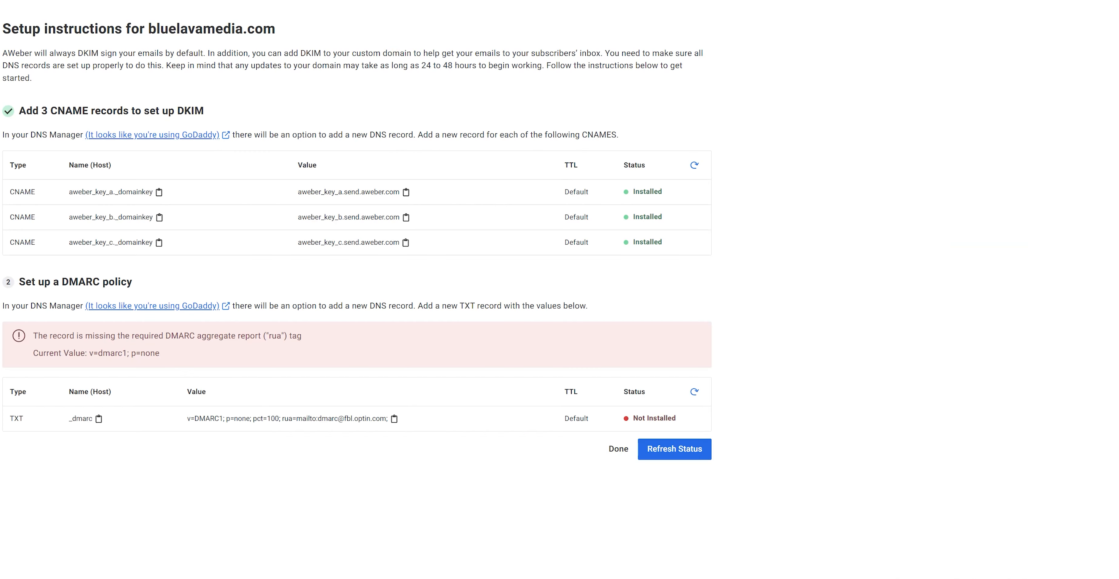
pyautogui.click(159, 192)
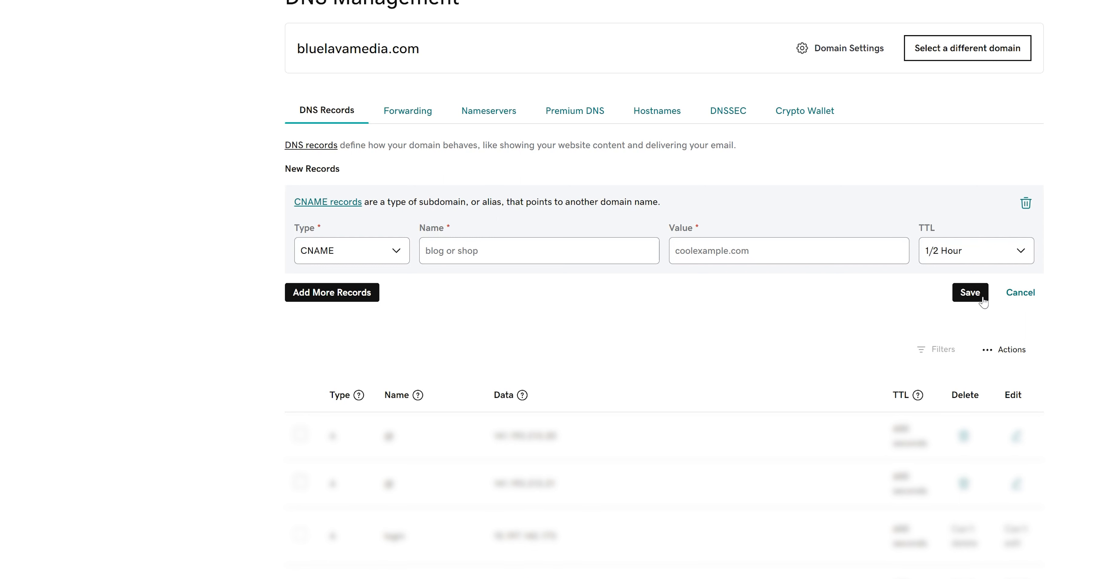
# Add blank rows under the new CNAME record and remove the fourth, leaving three new records in total
pyautogui.click(332, 295)
pyautogui.click(319, 391)
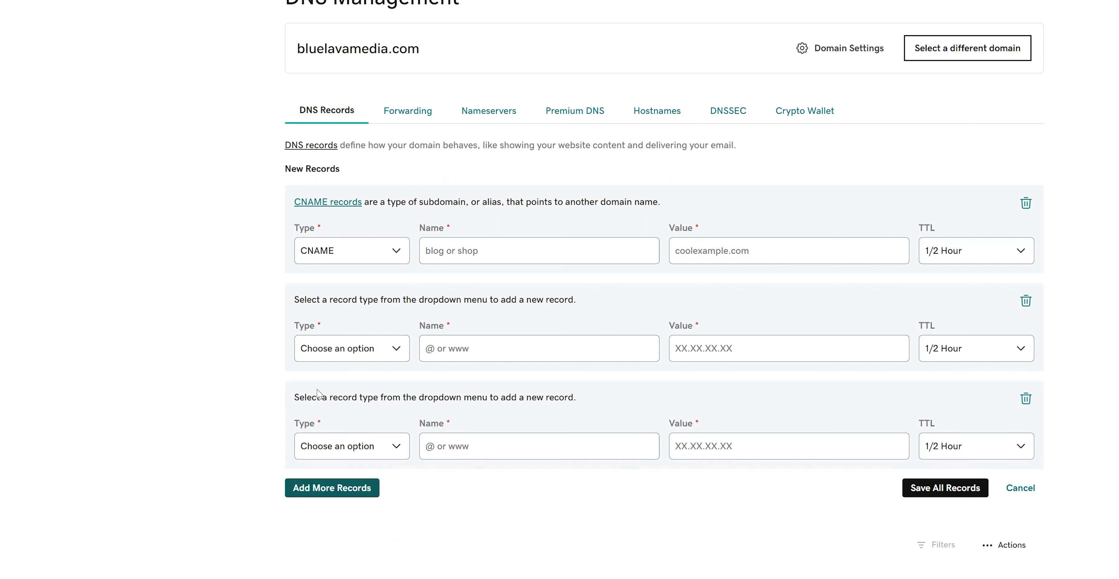
pyautogui.click(367, 488)
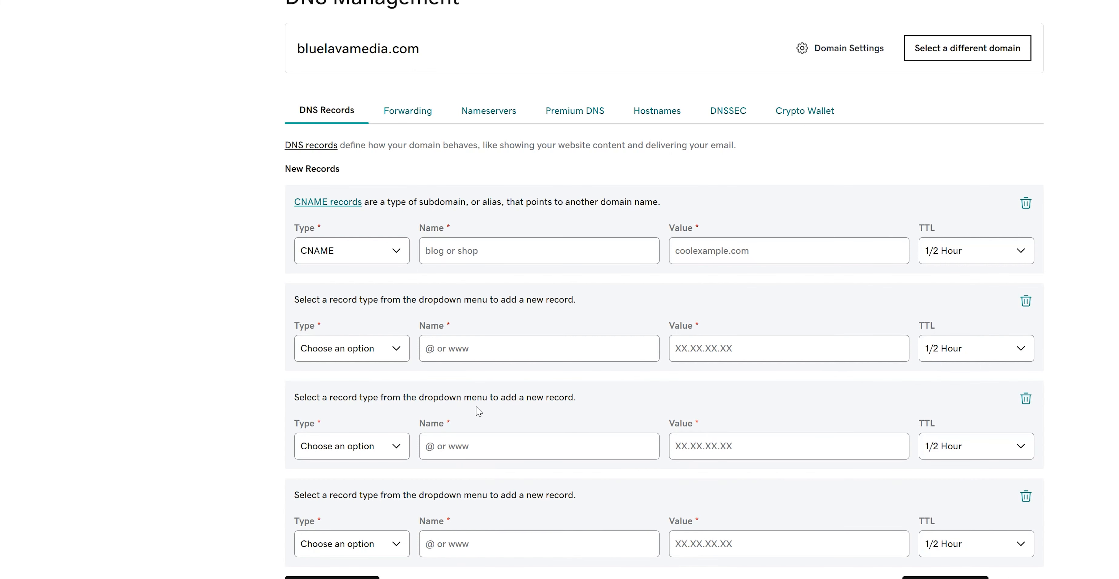
pyautogui.click(1025, 496)
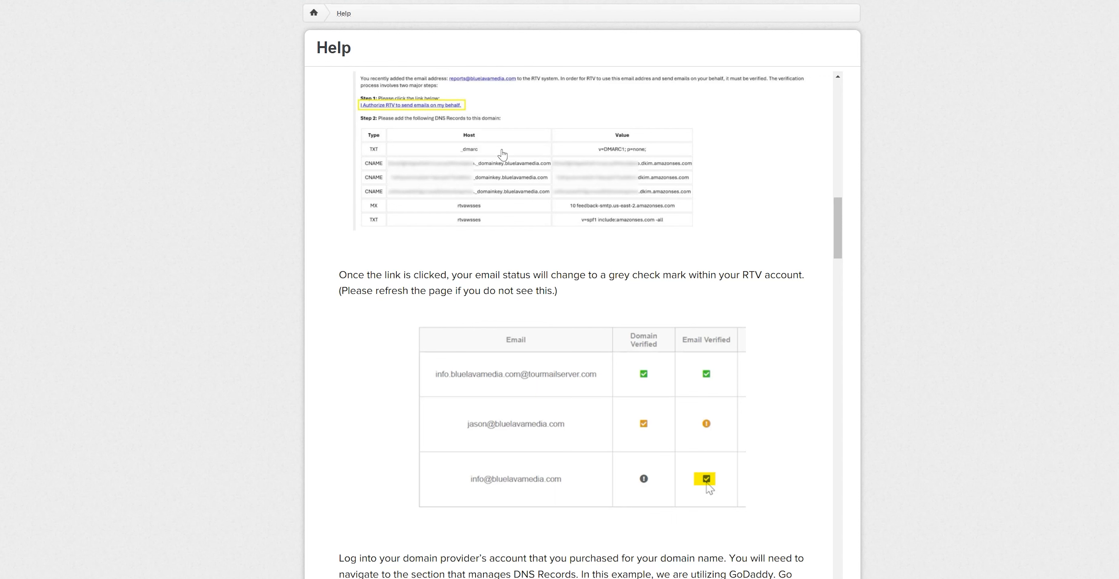
# Enlarge the DNS record table in the RTV help article, and set GoDaddy's second and third new records to type CNAME
pyautogui.click(376, 151)
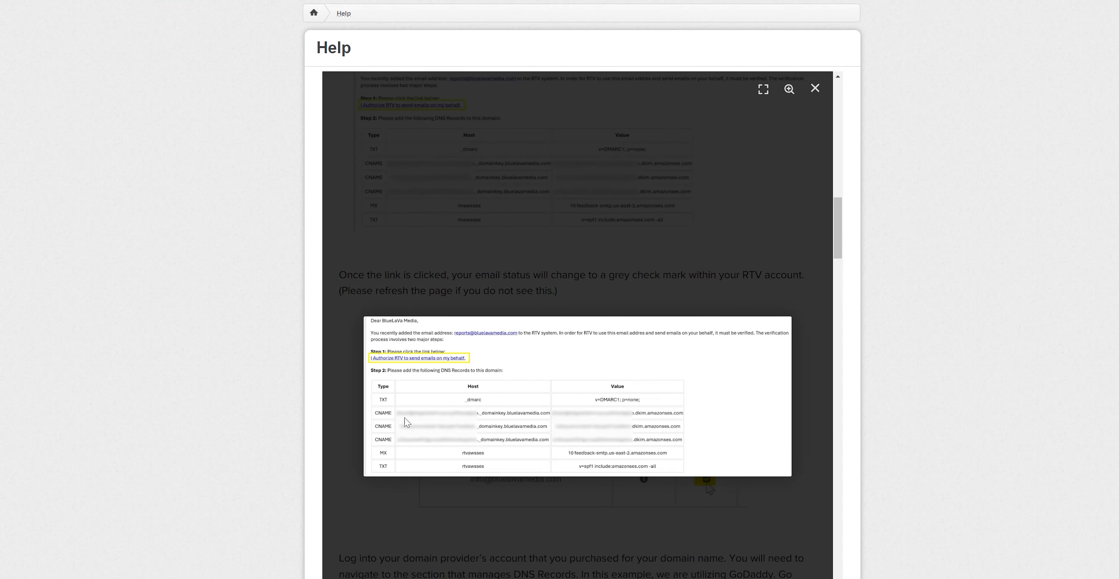
pyautogui.click(815, 89)
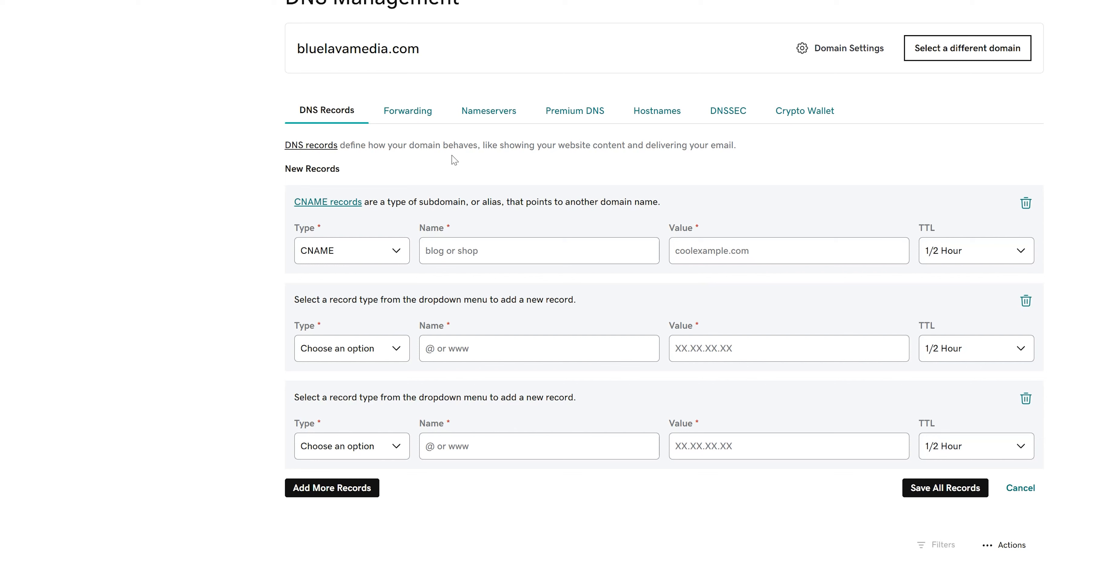
pyautogui.click(394, 348)
pyautogui.click(324, 401)
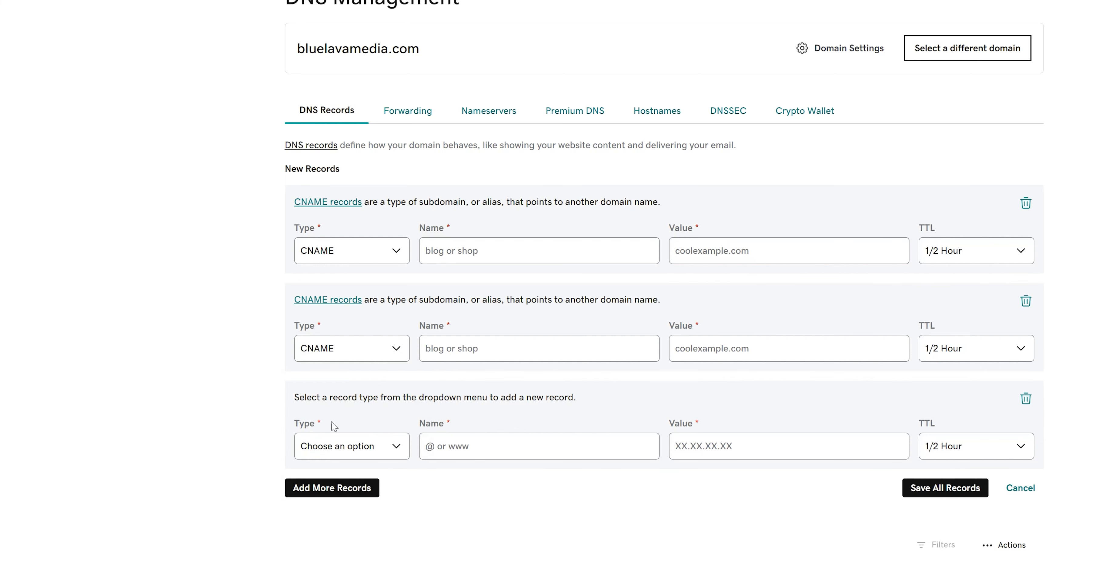
pyautogui.click(373, 446)
pyautogui.click(330, 495)
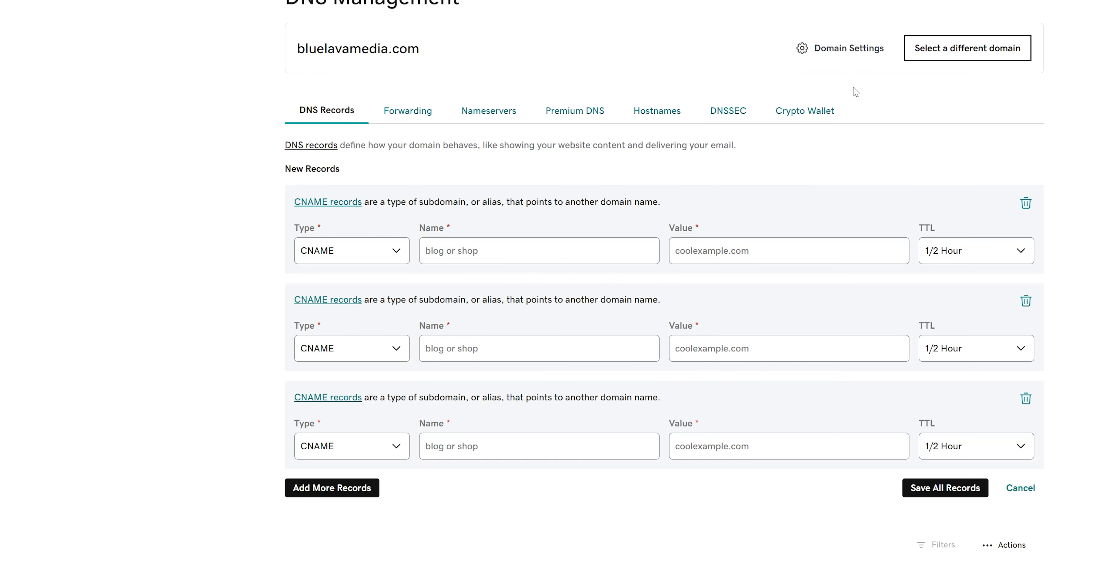
# Discard the three unsaved CNAME records from the new records form
pyautogui.click(1026, 398)
pyautogui.click(1024, 299)
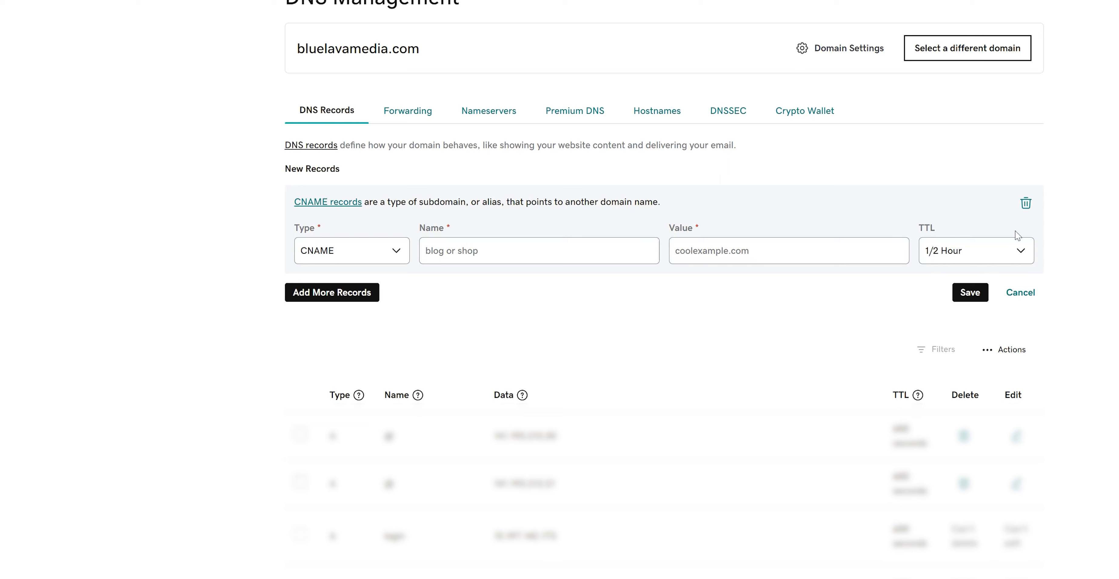
pyautogui.click(1024, 202)
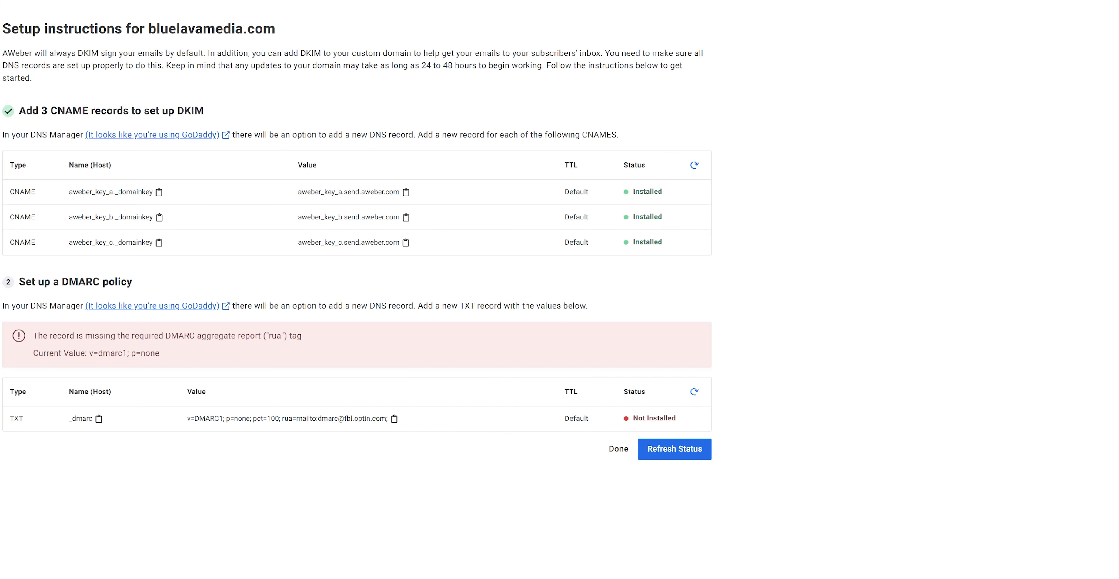
# Switch to AWeber, refresh the authentication status and check the record type required for the DMARC policy
pyautogui.click(684, 449)
pyautogui.moveTo(23, 421); pyautogui.dragTo(6, 416)
pyautogui.click(27, 421)
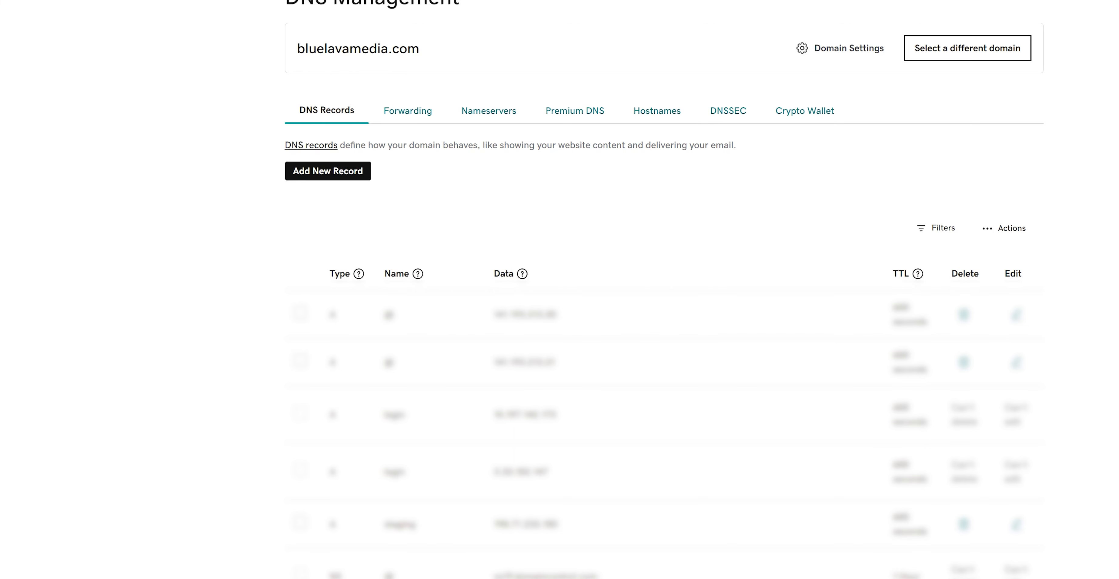
# Create a new TXT record in GoDaddy and enter the host name _dmarc copied from AWeber
pyautogui.click(327, 171)
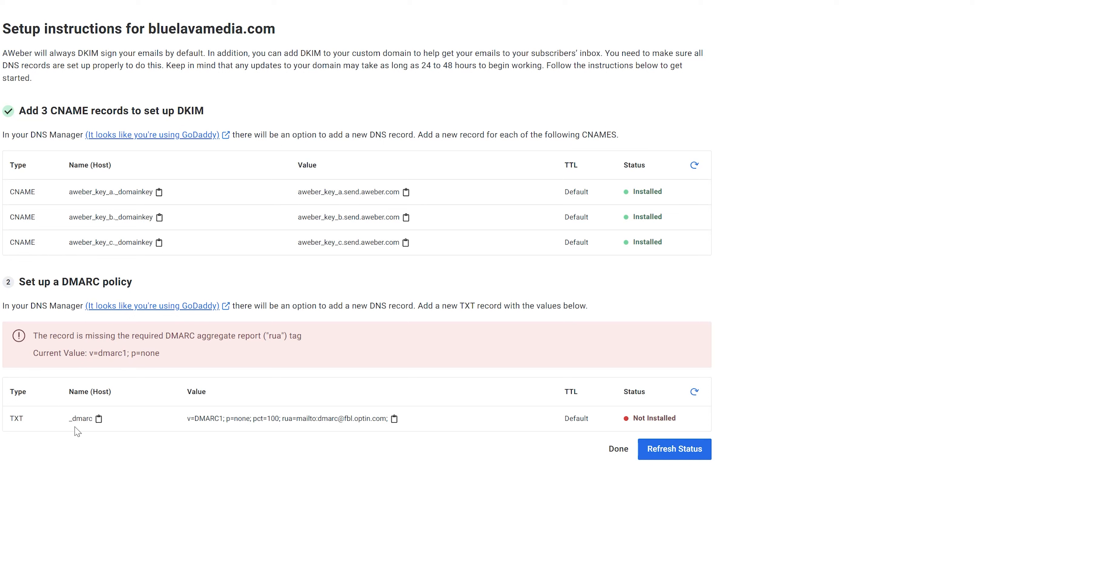
pyautogui.click(99, 418)
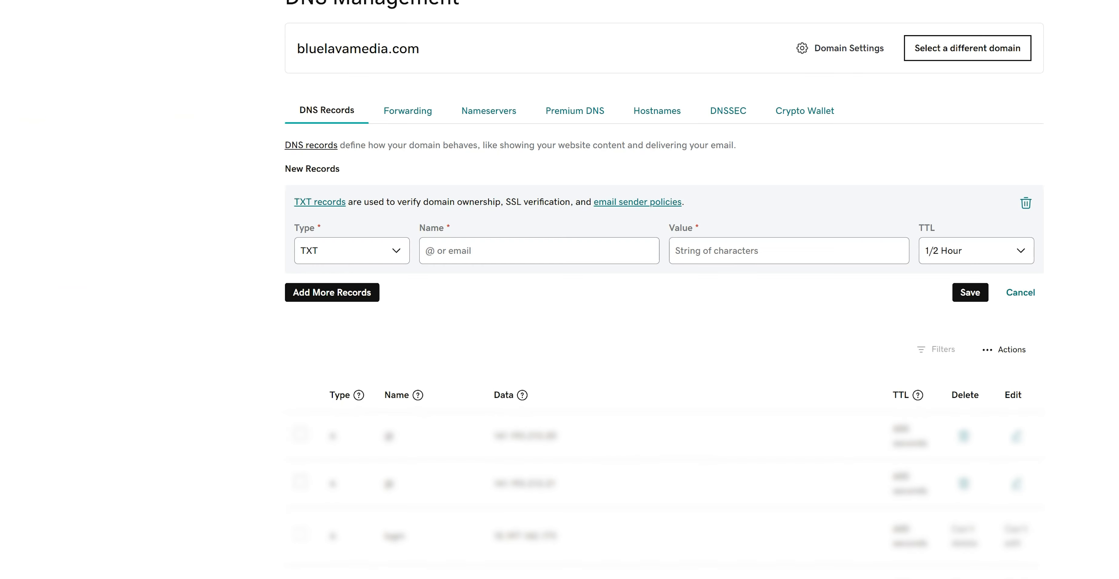
pyautogui.click(494, 255)
pyautogui.hotkey('ctrl', 'v')
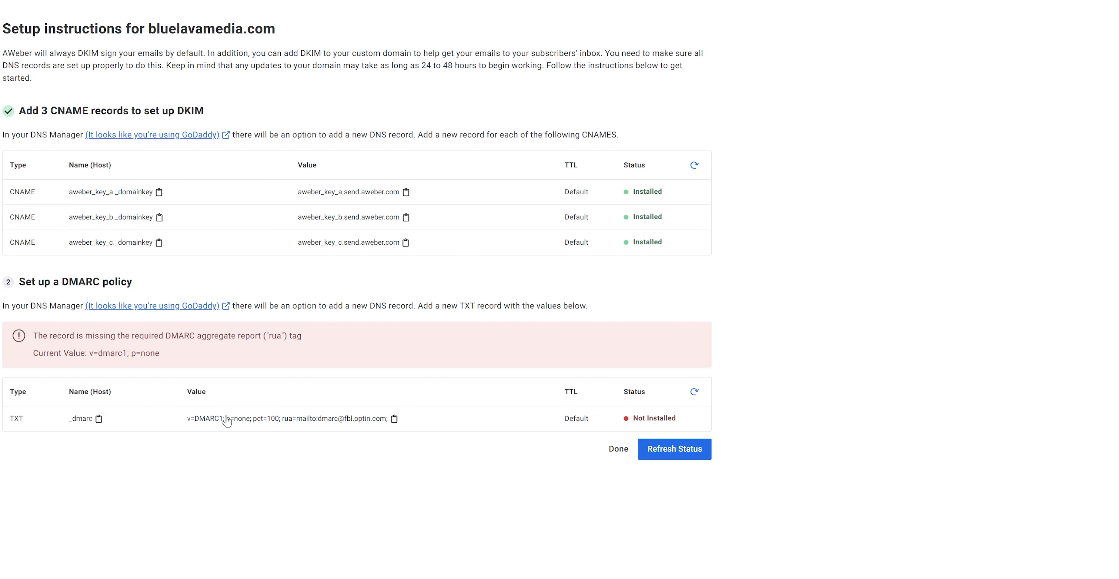
# Copy AWeber's DMARC value (v=DMARC1; p=none; pct=100 plus the rua reporting address) into the new TXT record and save it
pyautogui.click(394, 418)
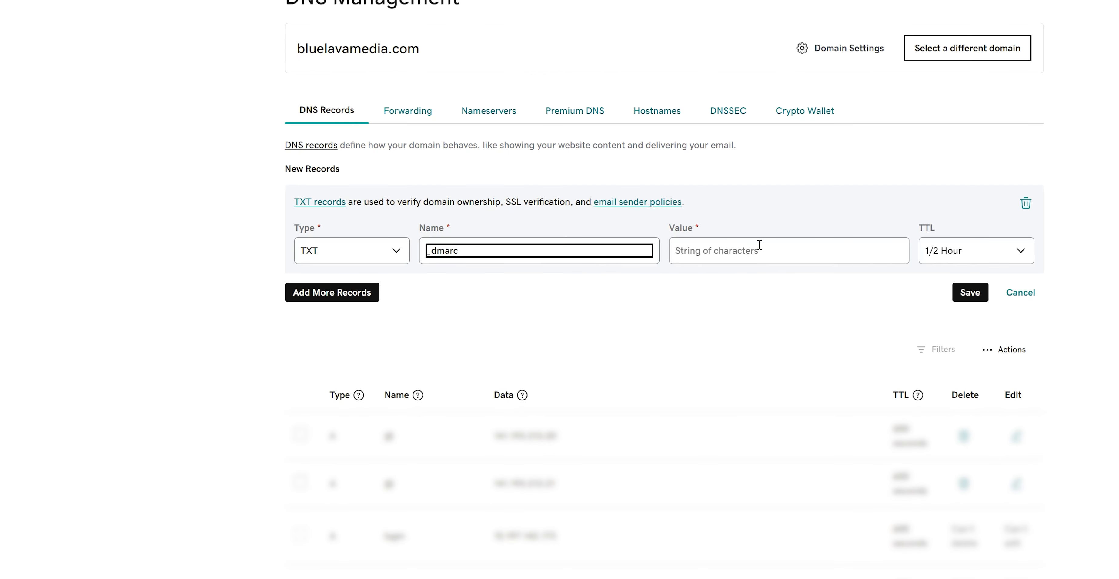
pyautogui.click(759, 244)
pyautogui.hotkey('ctrl', 'v')
pyautogui.click(969, 292)
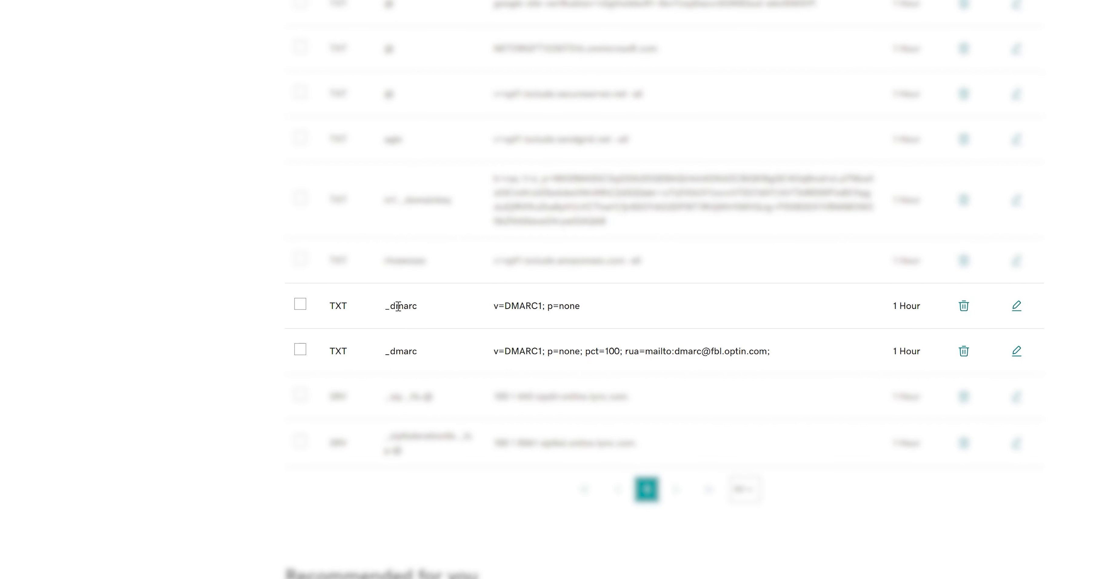
# Compare the two _dmarc TXT records in GoDaddy's DNS record list
pyautogui.moveTo(324, 351); pyautogui.dragTo(816, 350)
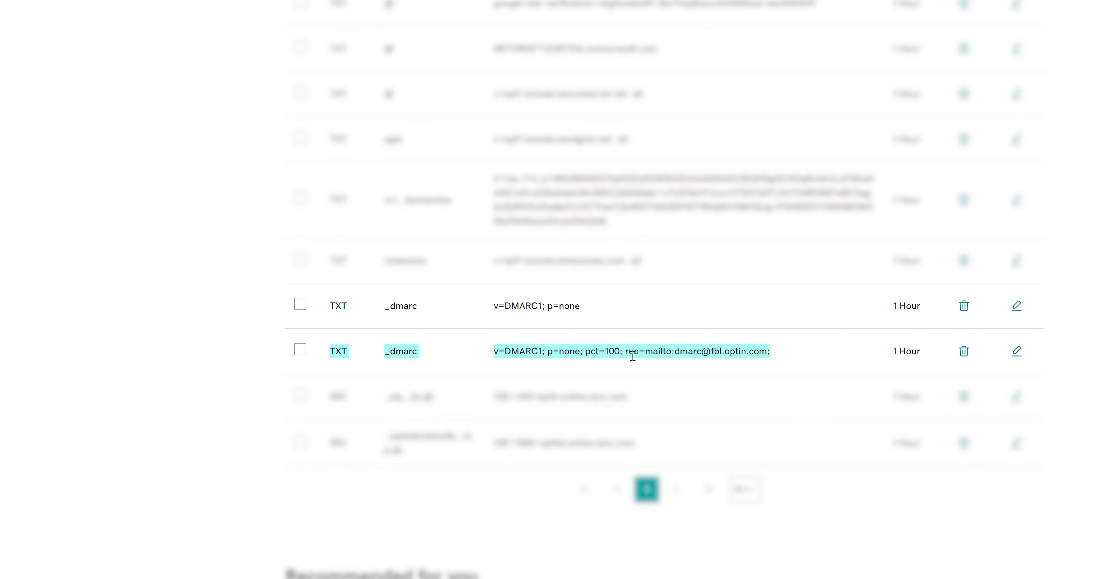
pyautogui.moveTo(329, 299); pyautogui.dragTo(602, 294)
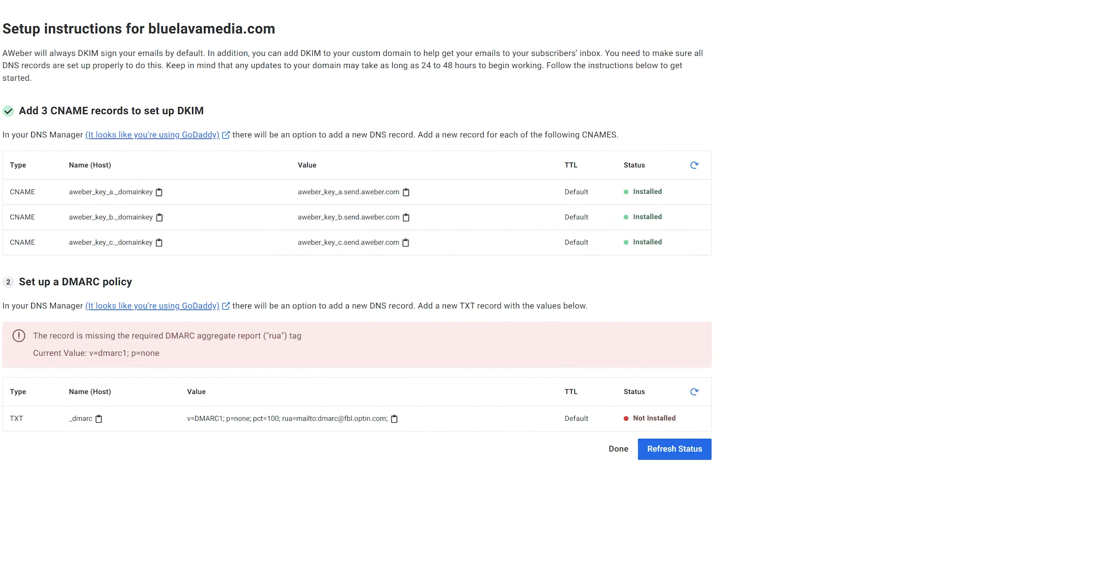
# Switch to AWeber, refresh the authentication status and read the alert shown for the DMARC policy
pyautogui.click(678, 452)
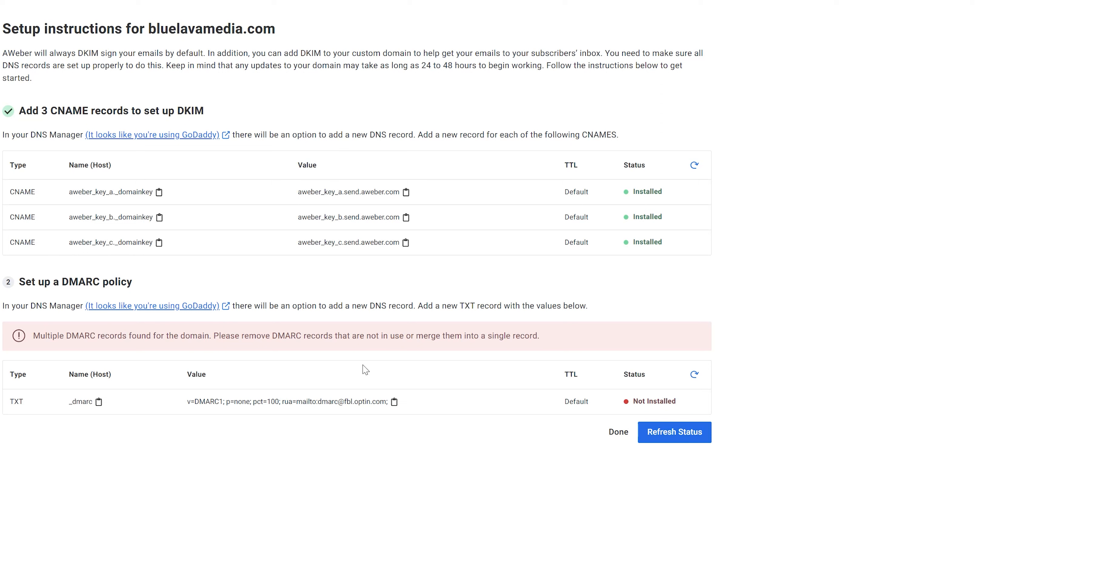
pyautogui.moveTo(352, 346); pyautogui.dragTo(407, 341)
pyautogui.click(459, 336)
pyautogui.moveTo(546, 336); pyautogui.dragTo(390, 336)
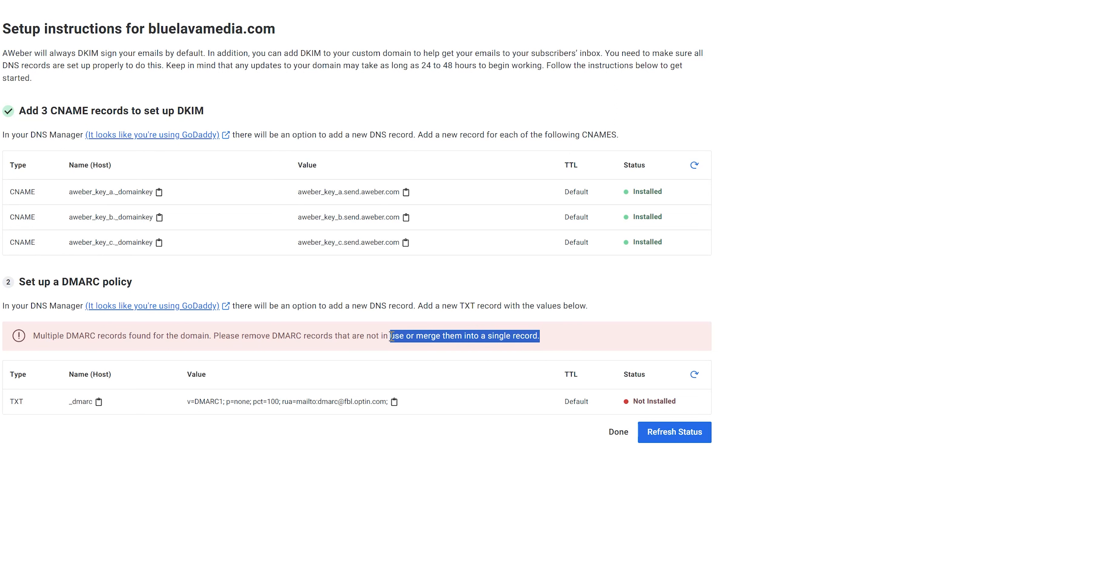
pyautogui.click(572, 343)
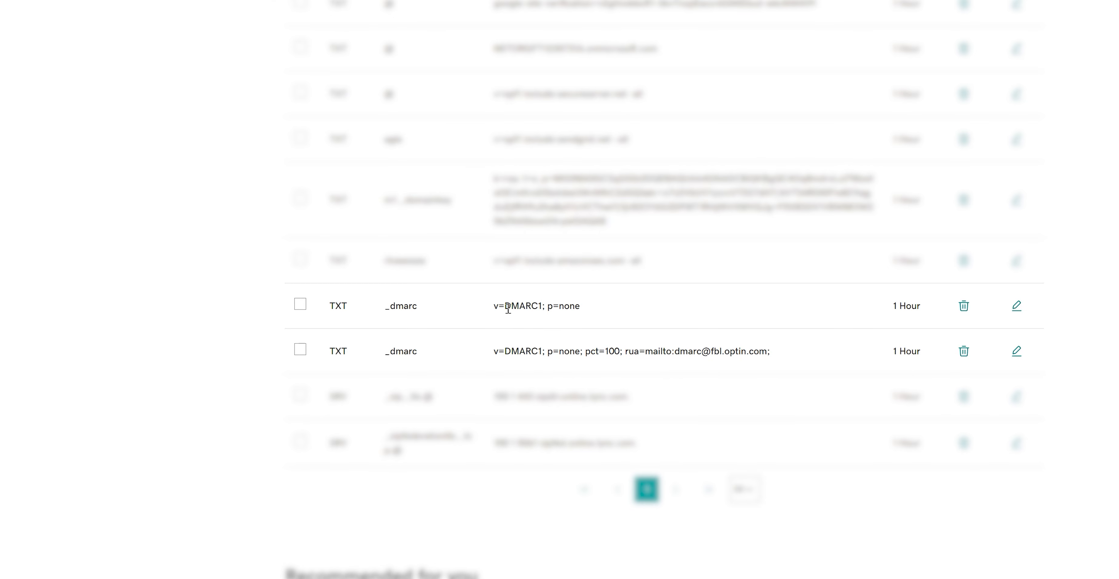
# Switch back to GoDaddy and examine the pct=100 and rua tags that distinguish AWeber's _dmarc record from the v=DMARC1; p=none record
pyautogui.moveTo(586, 352); pyautogui.dragTo(773, 357)
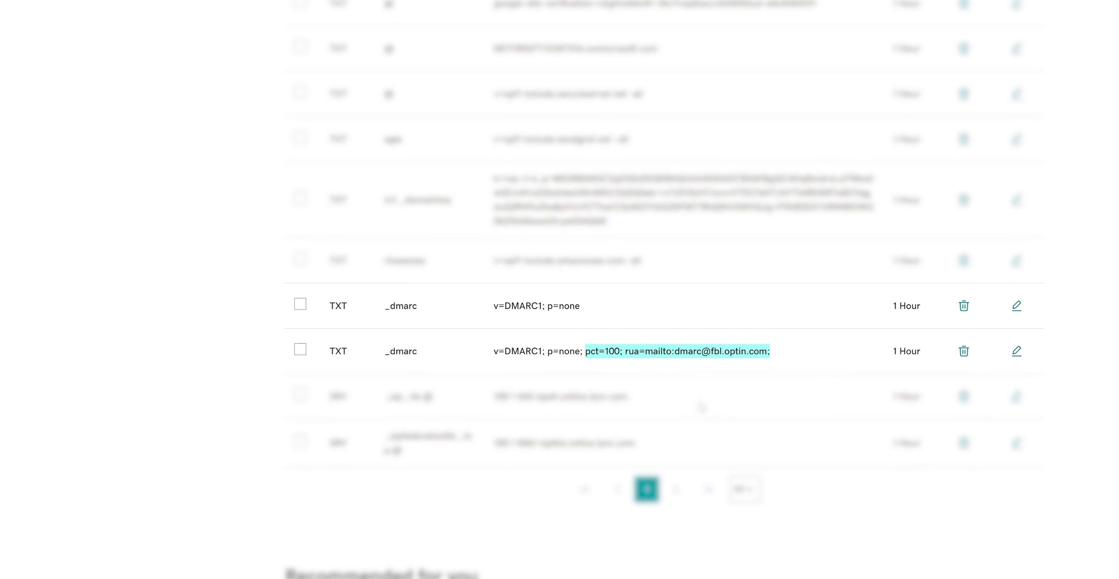